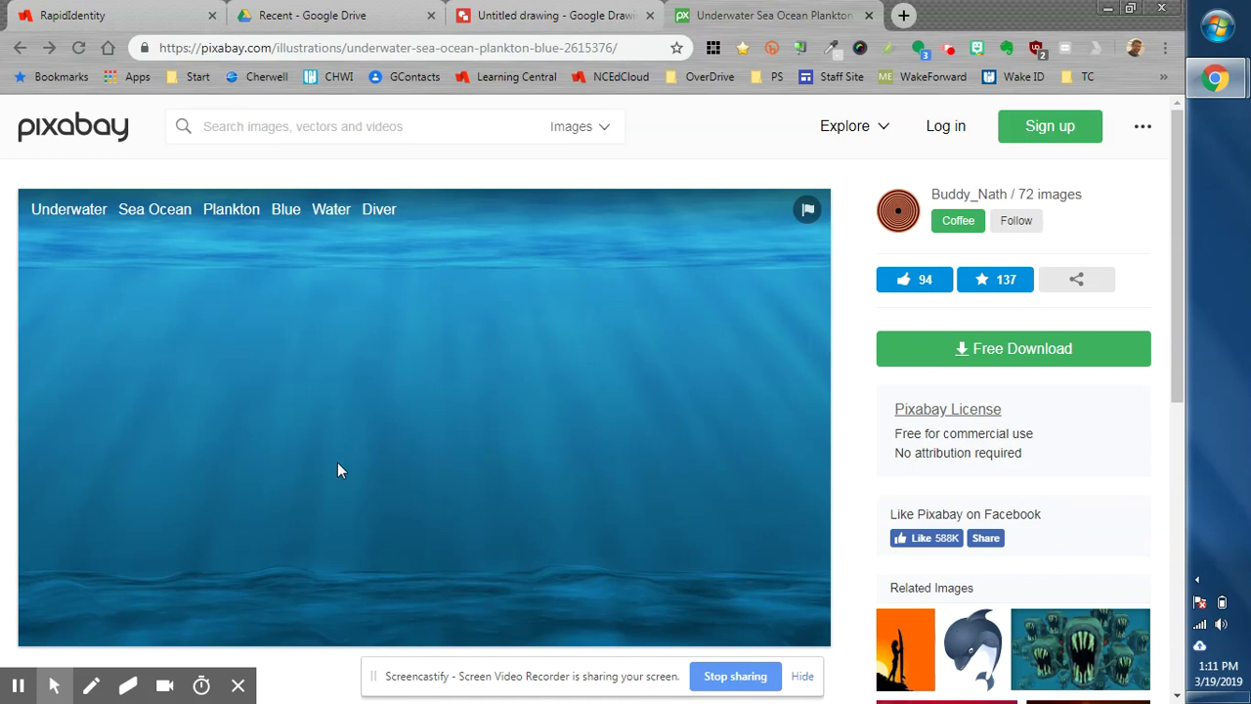
# - Search Pixabay for images of "fishing nets"
pyautogui.click(339, 126)
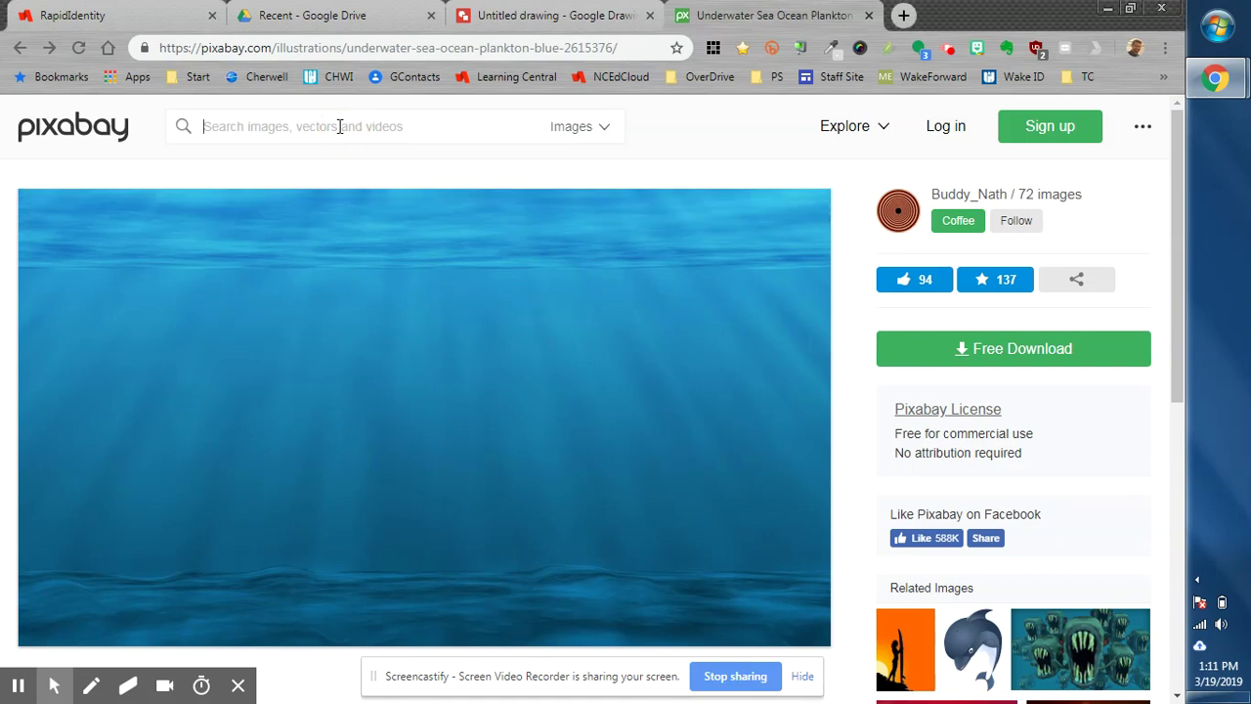
pyautogui.write('f')
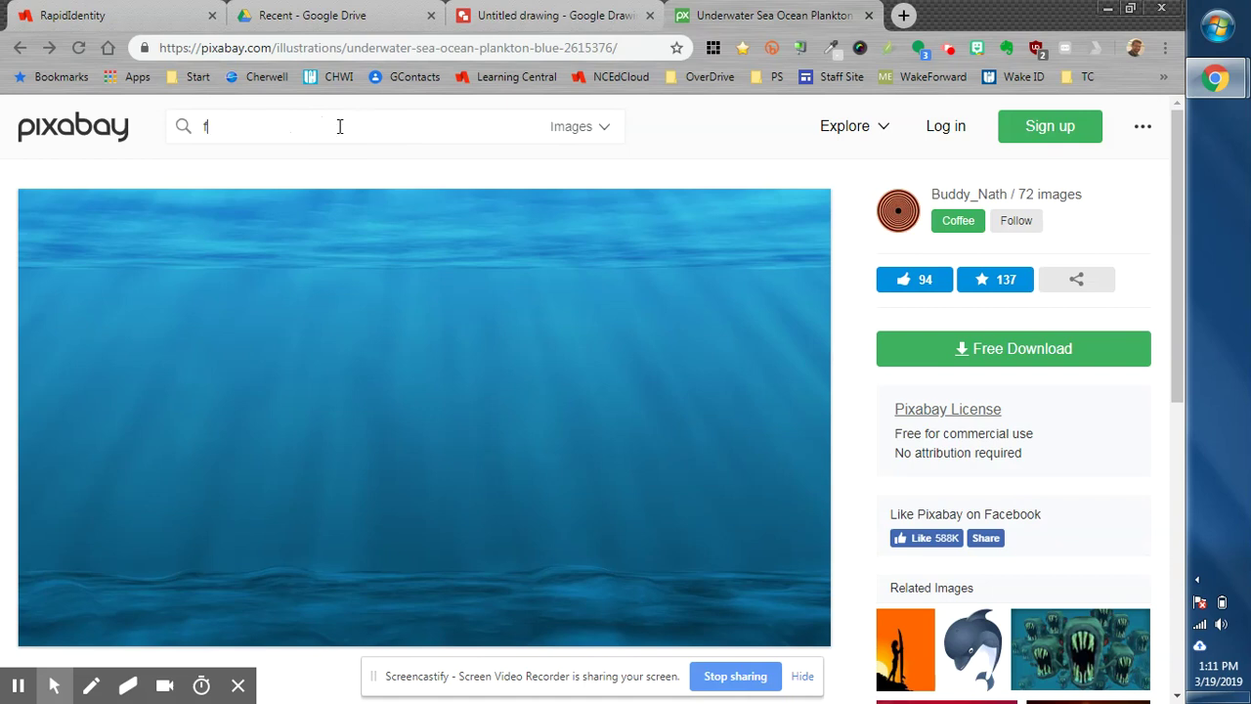
pyautogui.write('ishing ')
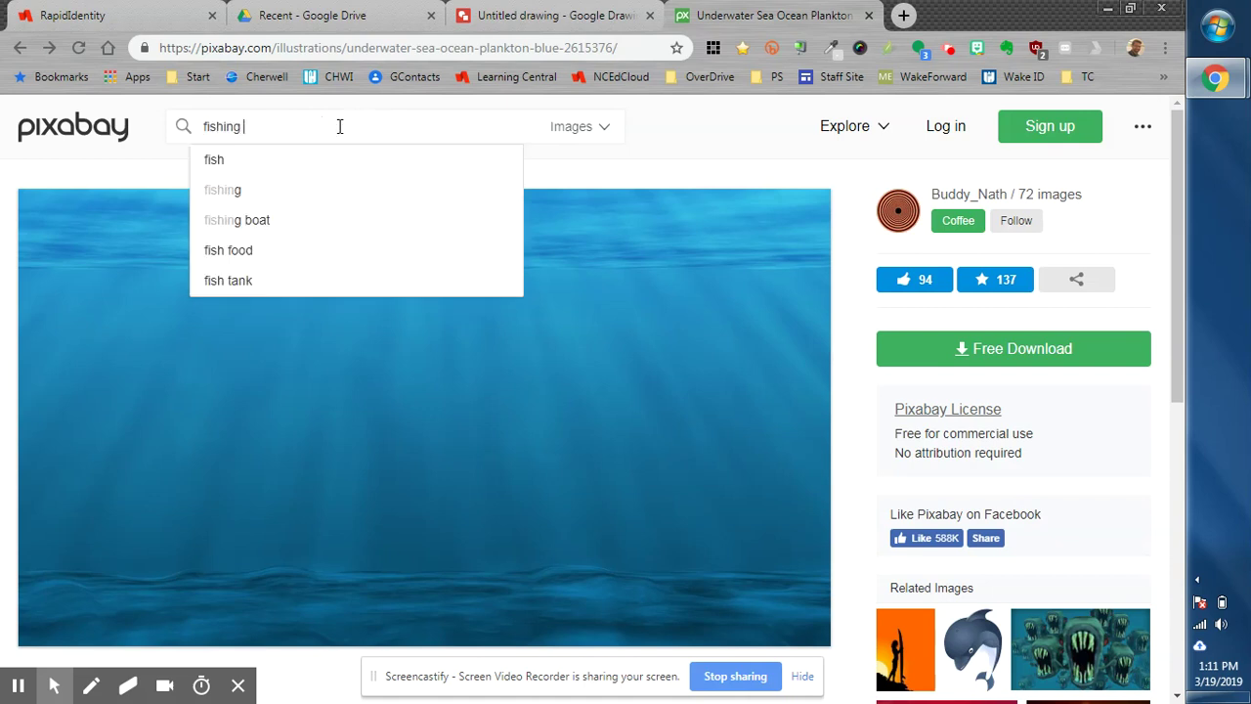
pyautogui.write('nets')
pyautogui.press('Return')
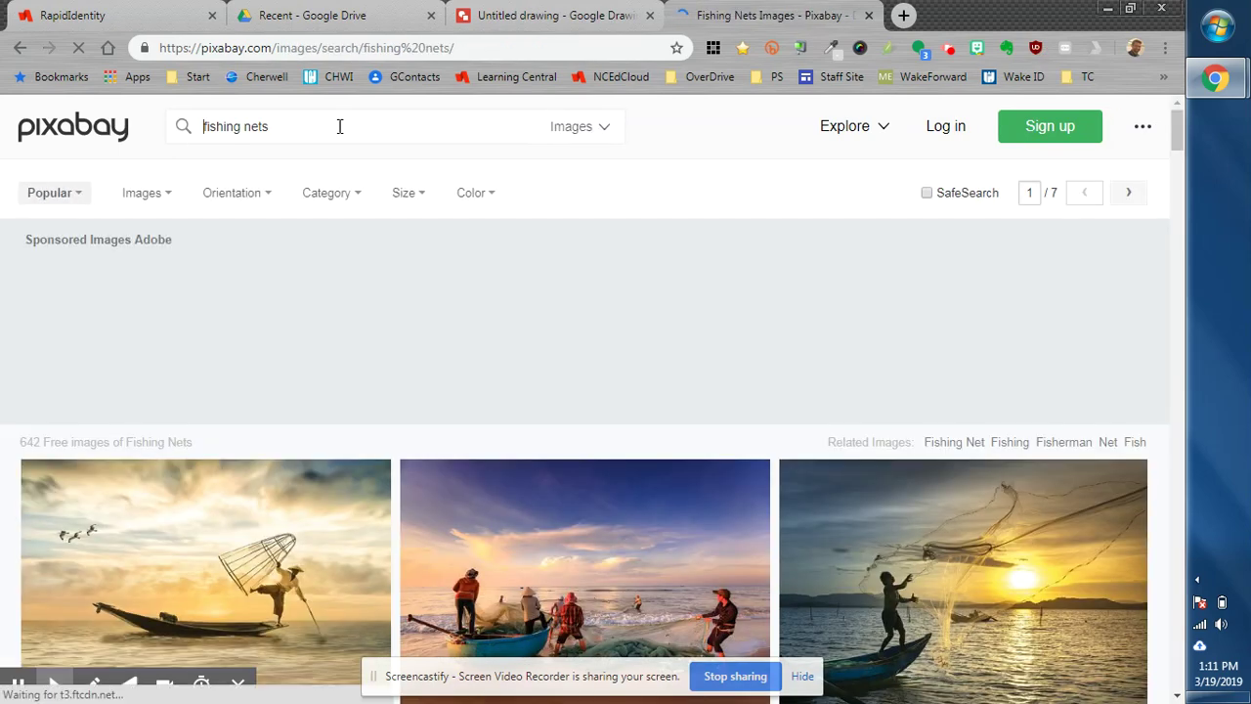
# - Browse the fishing net results and open the photo of a red reel and rod lying on a landing net beside a lure box
pyautogui.scroll(-1, 224, 456)
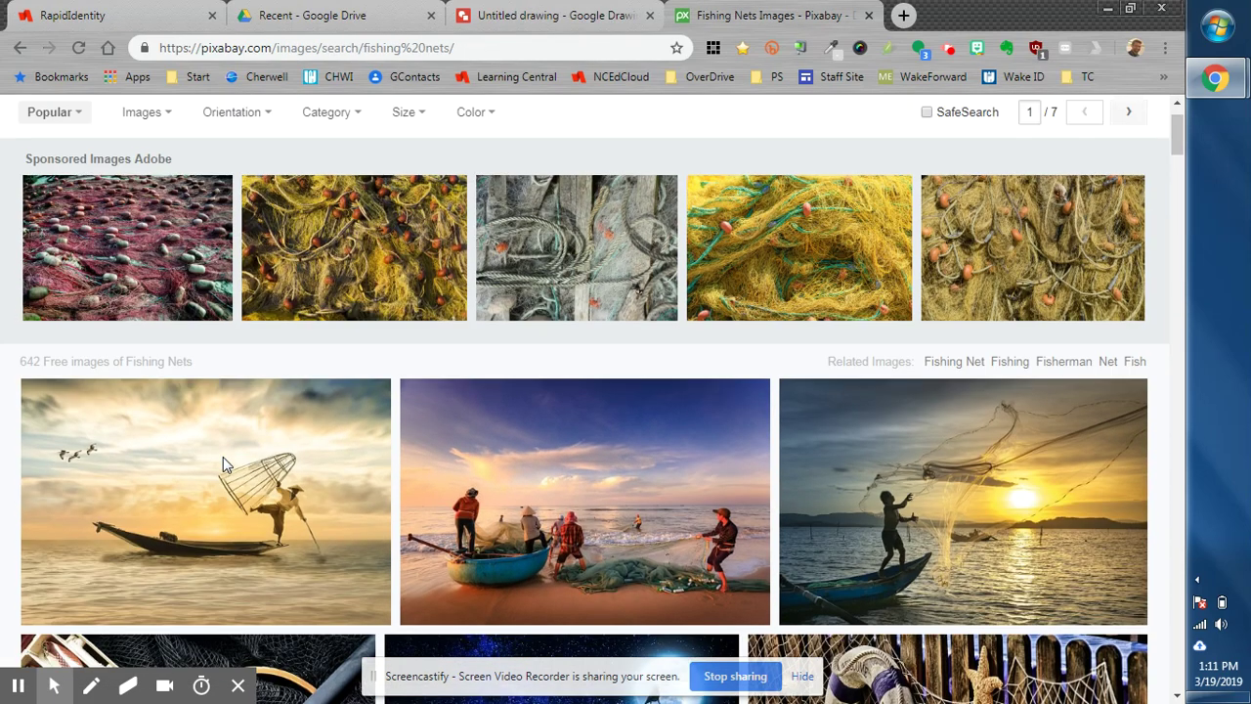
pyautogui.scroll(1, 222, 464)
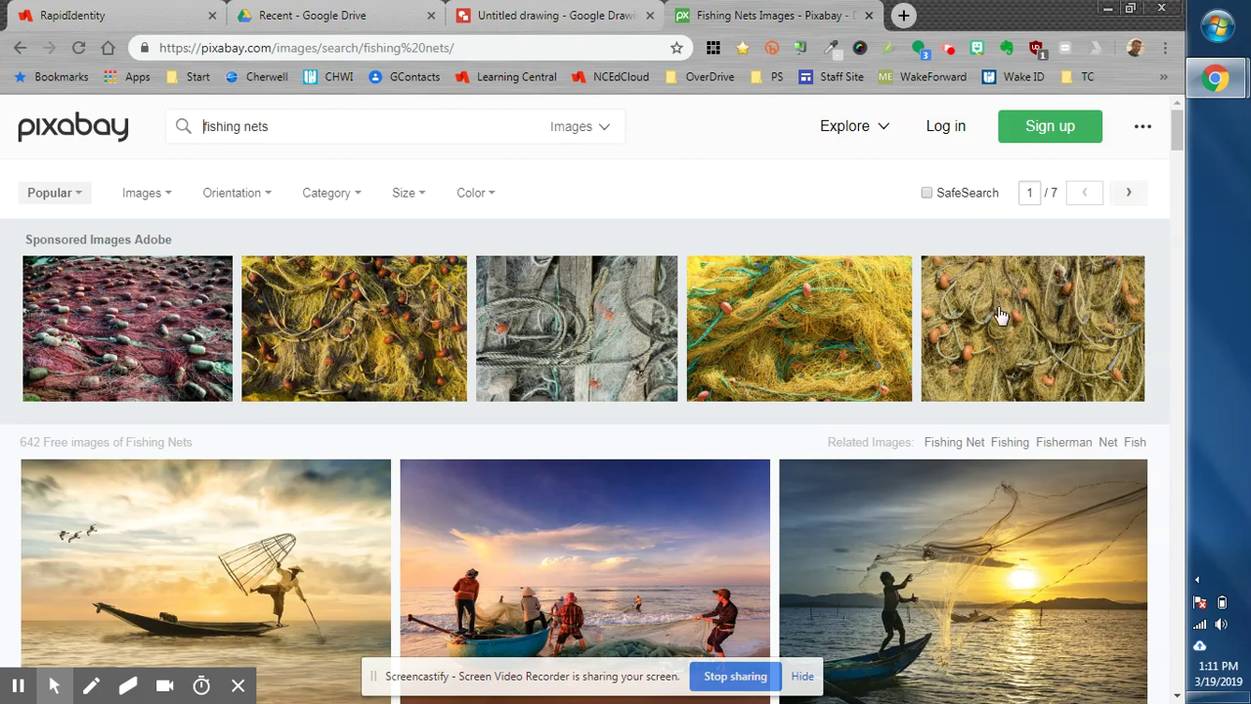
pyautogui.scroll(-3, 805, 422)
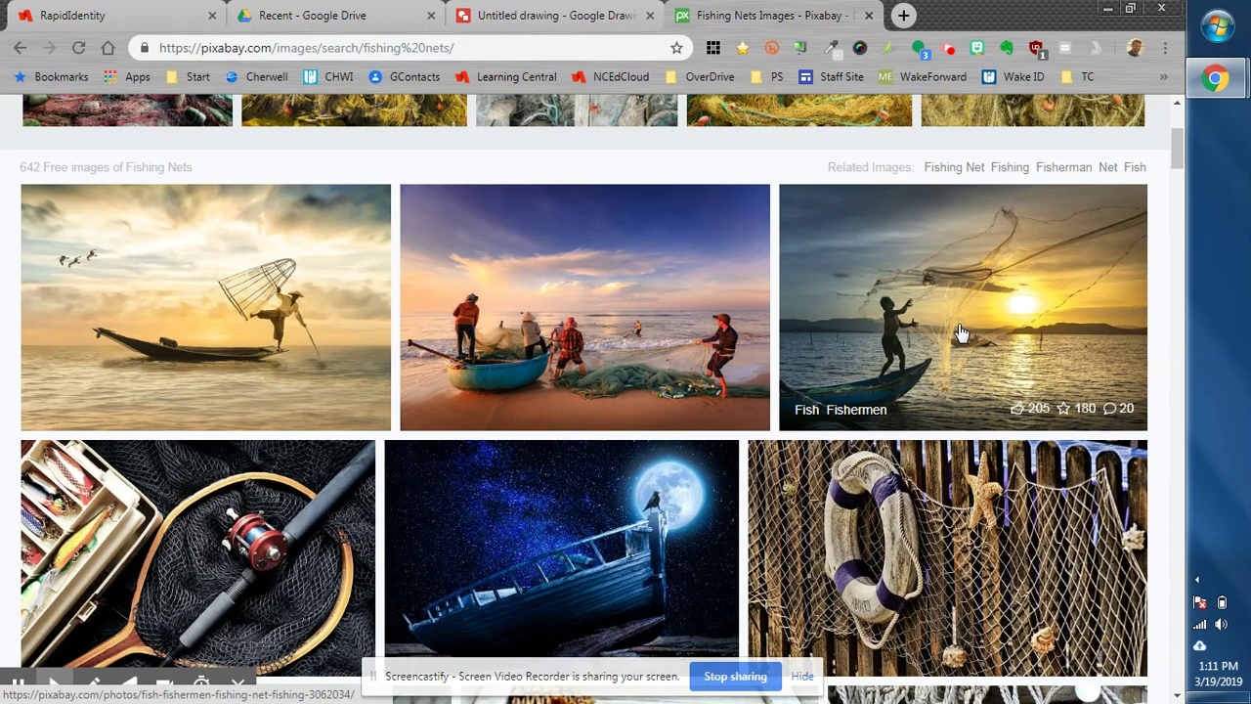
pyautogui.scroll(-2, 723, 418)
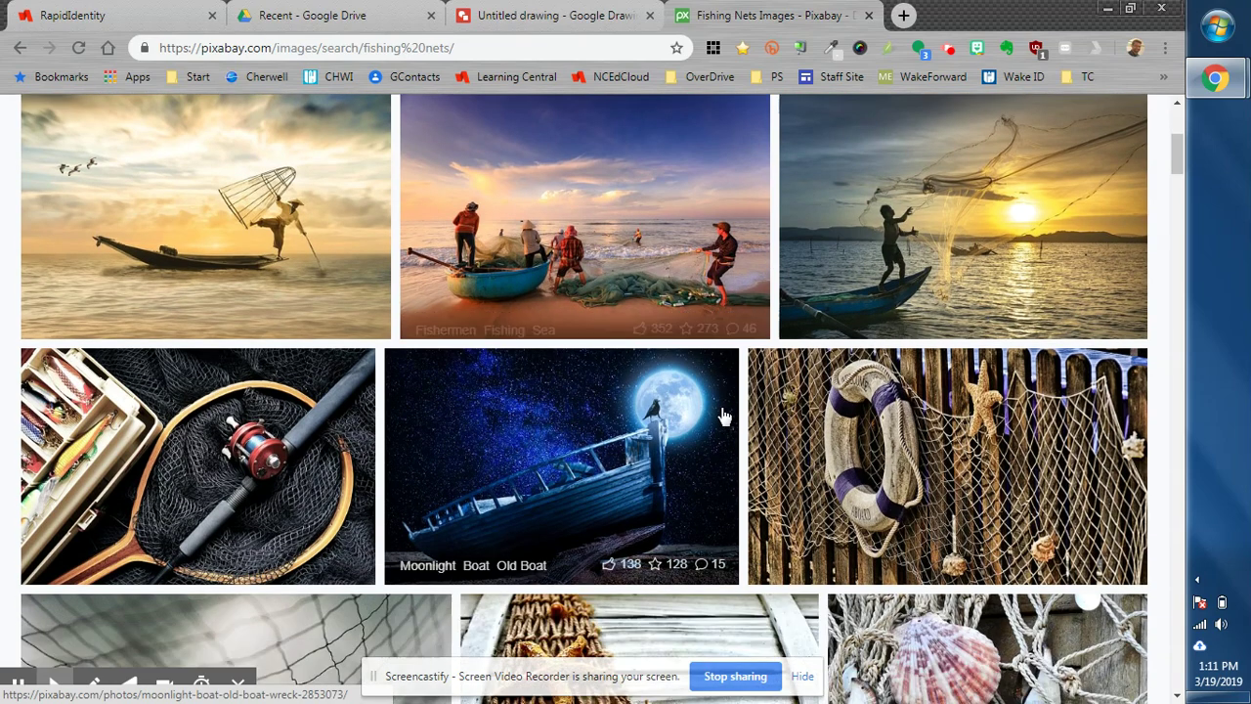
pyautogui.scroll(-1, 727, 416)
pyautogui.scroll(1, 725, 400)
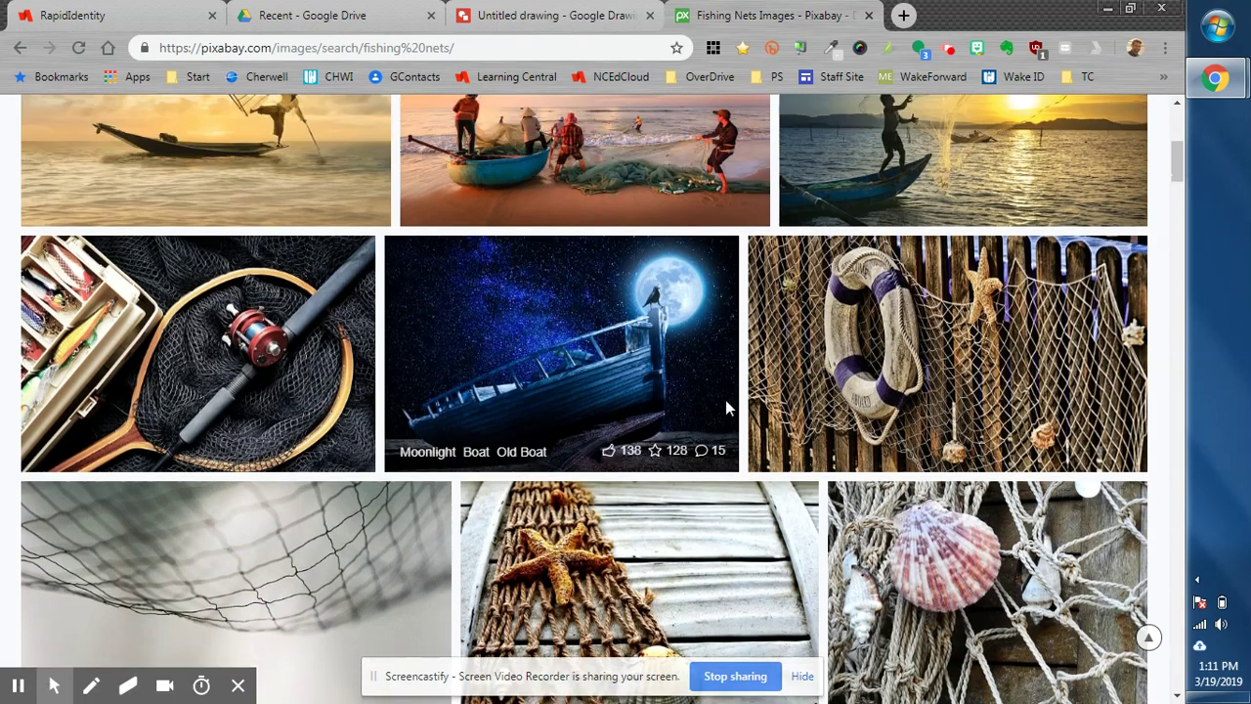
pyautogui.click(208, 396)
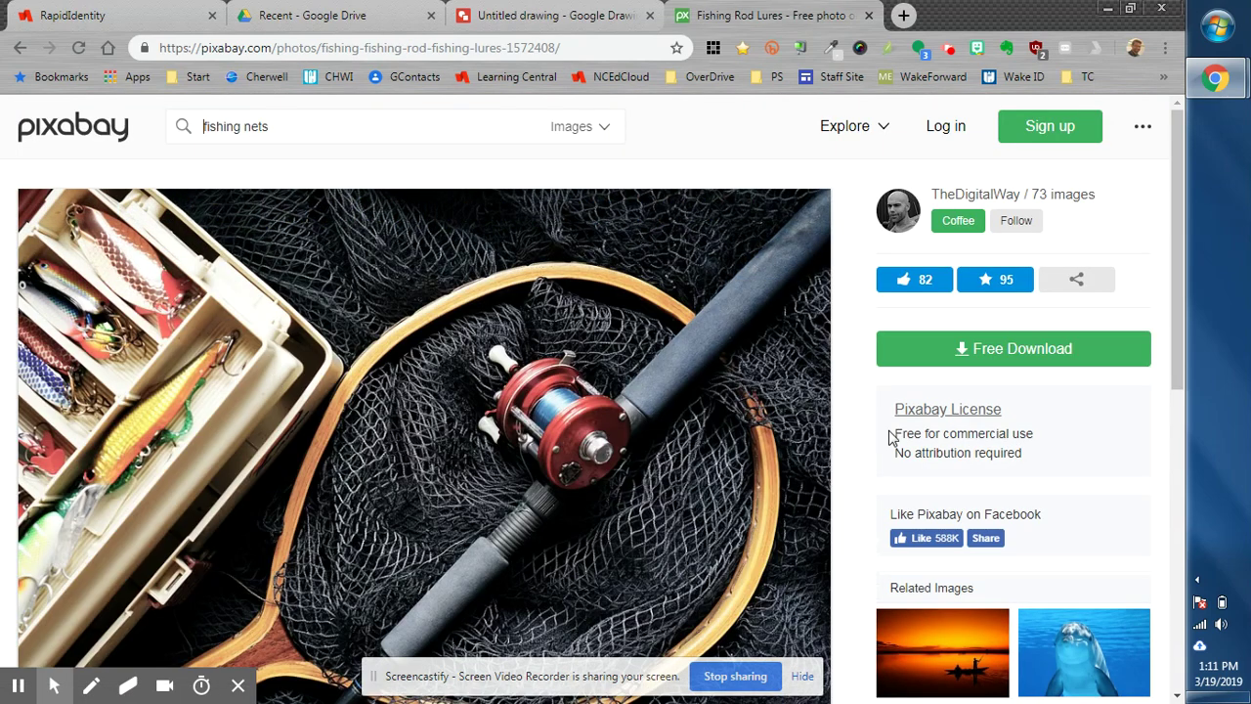
# - Copy the fishing rod photo and paste it into the blank Google Drawings canvas
pyautogui.rightClick(336, 441)
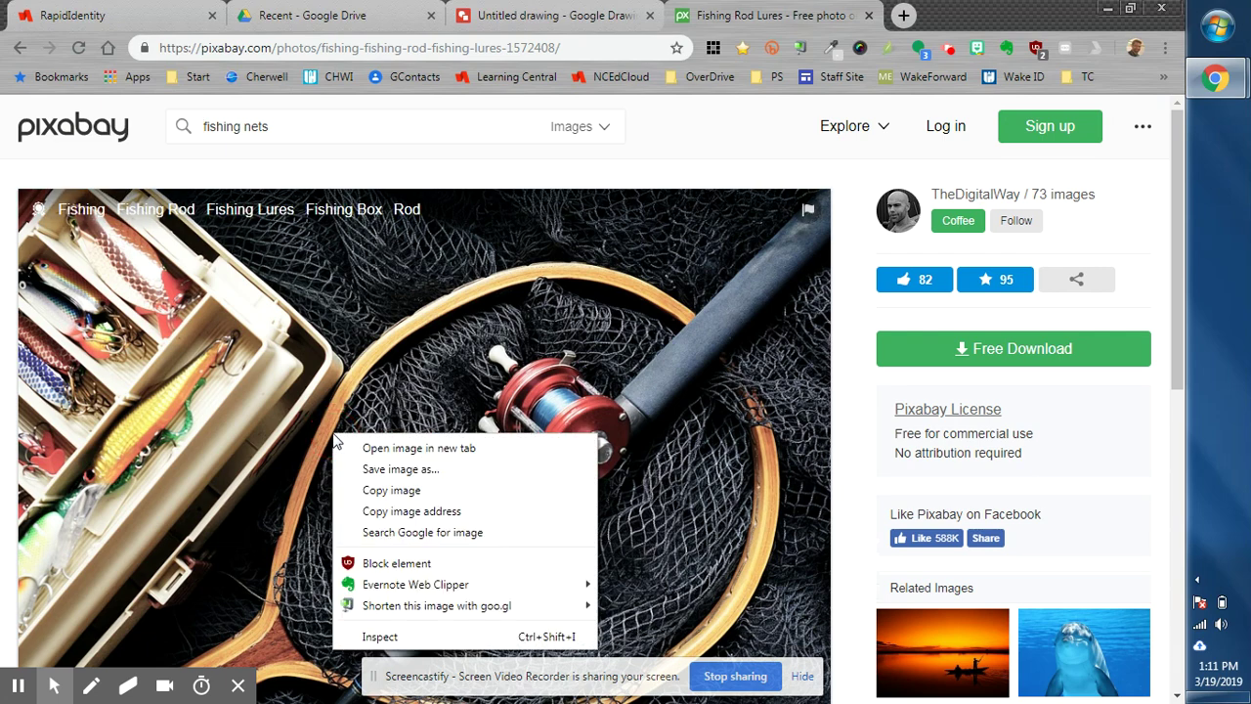
pyautogui.click(413, 489)
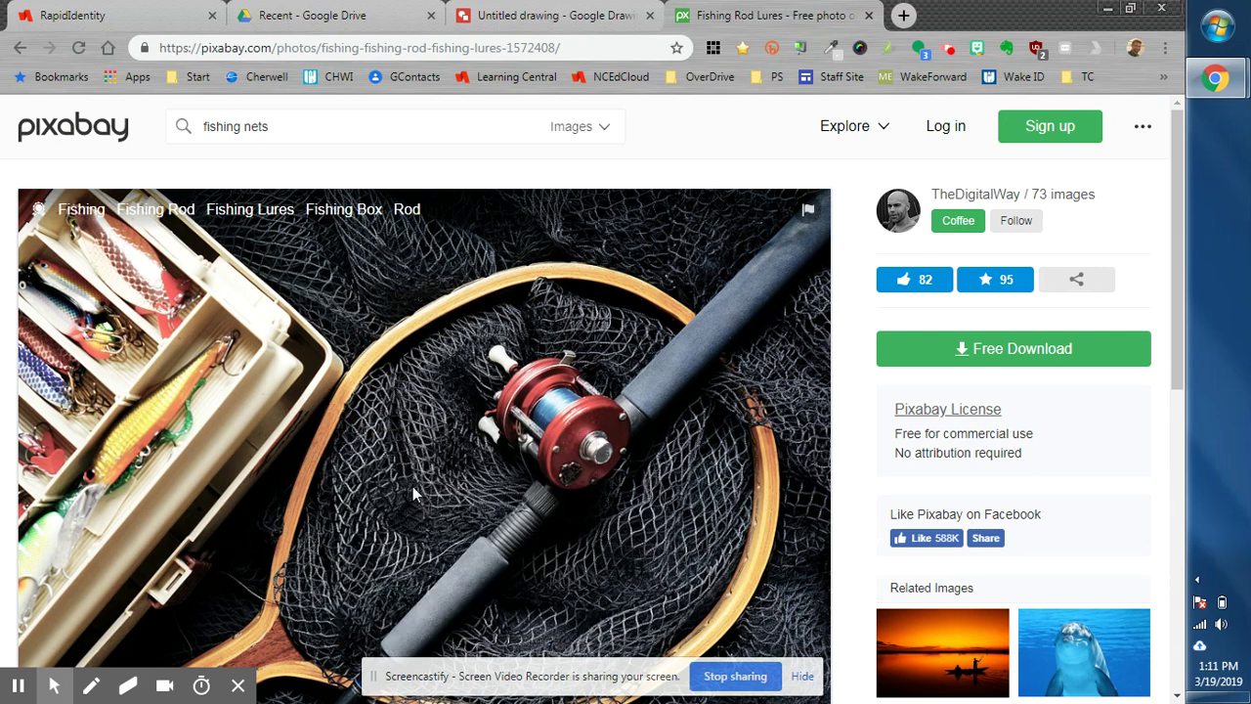
pyautogui.click(514, 12)
pyautogui.rightClick(465, 306)
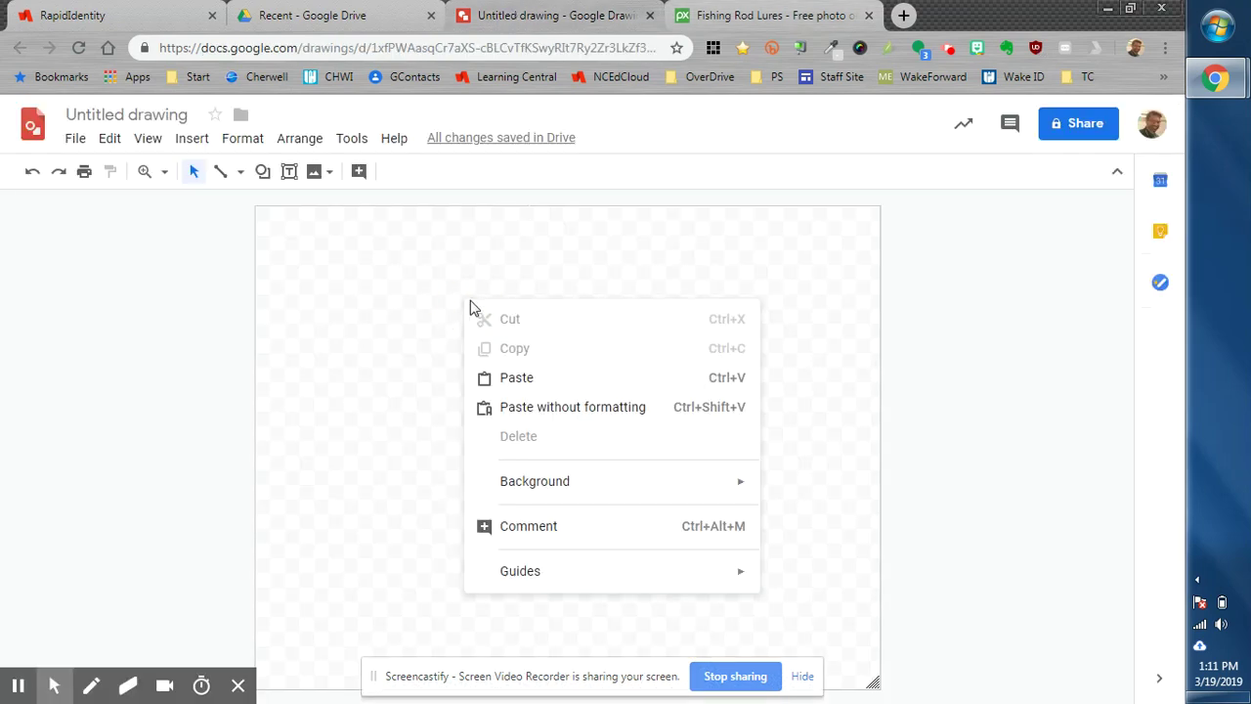
pyautogui.click(519, 374)
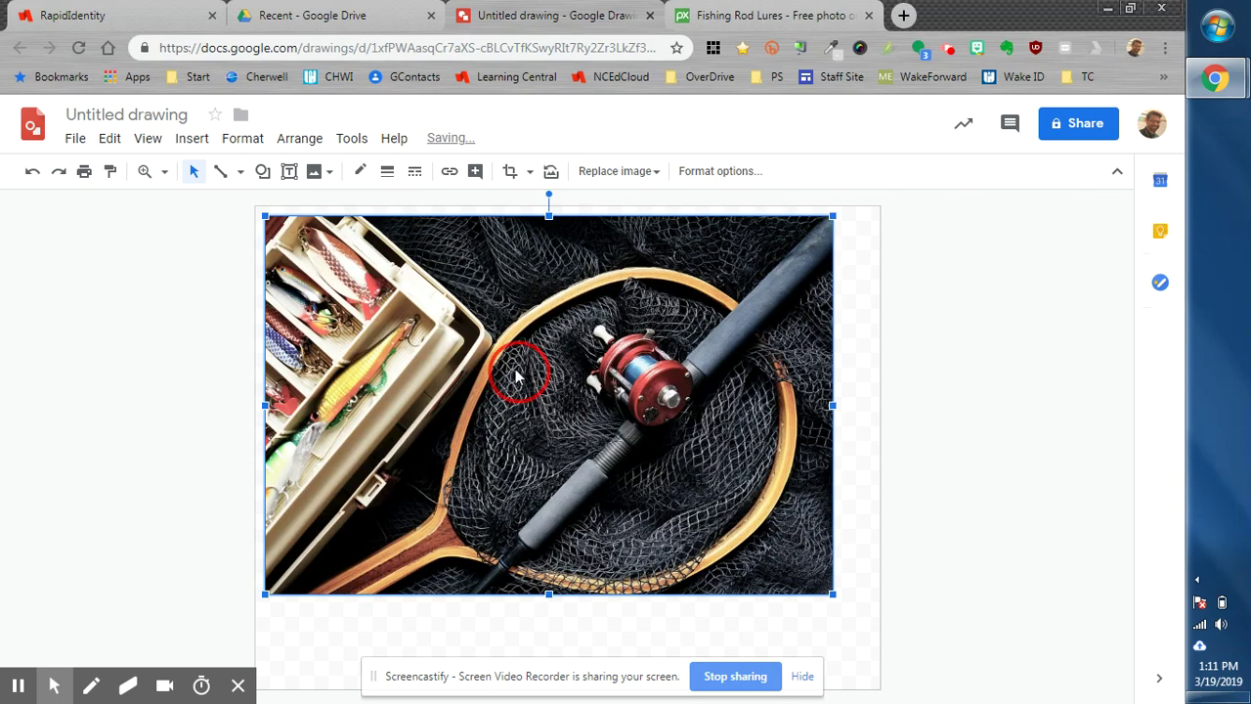
# - Align the photo with the canvas's upper-left corner at full canvas width, and shorten the canvas to the photo's lower edge
pyautogui.moveTo(518, 375); pyautogui.dragTo(510, 367)
pyautogui.click(824, 581)
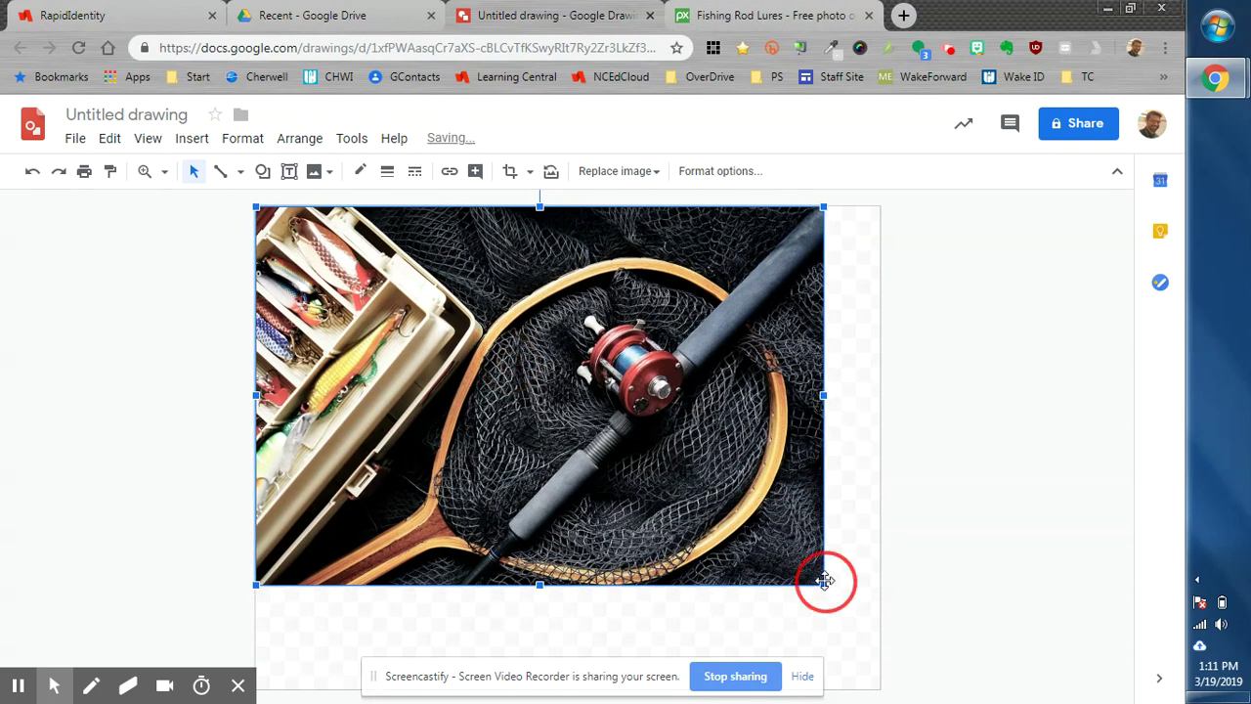
pyautogui.moveTo(825, 586); pyautogui.dragTo(877, 626)
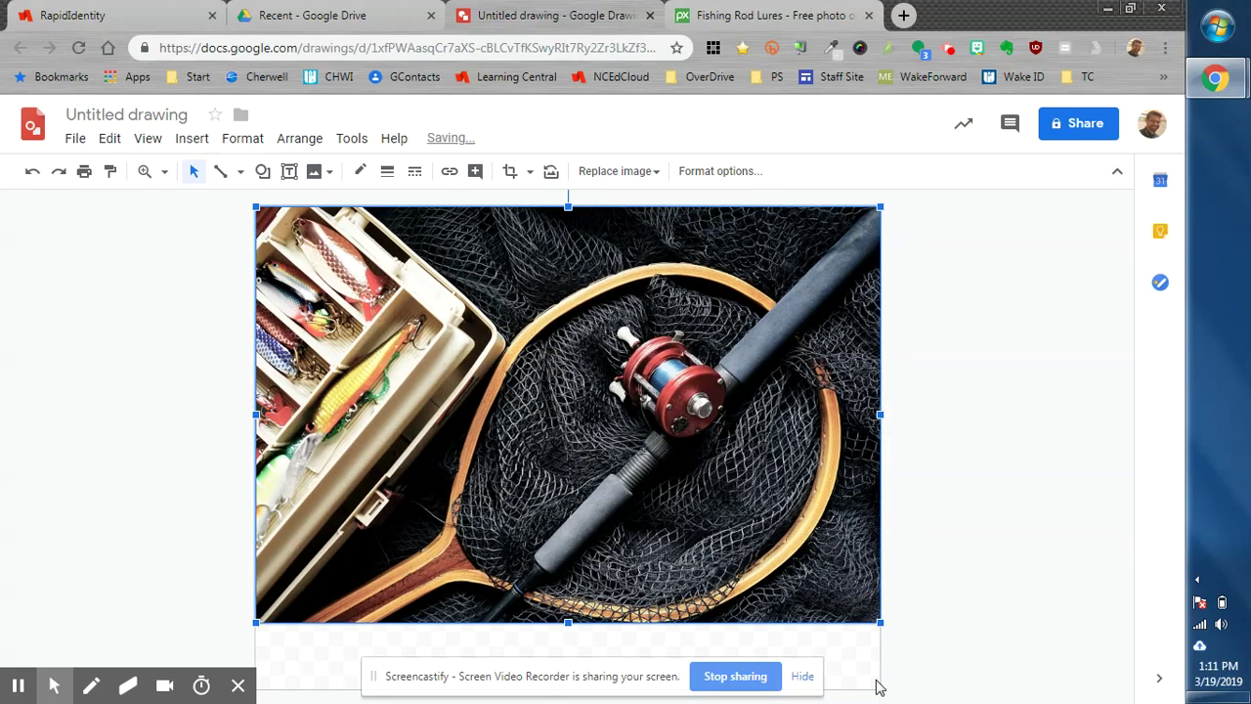
pyautogui.click(878, 640)
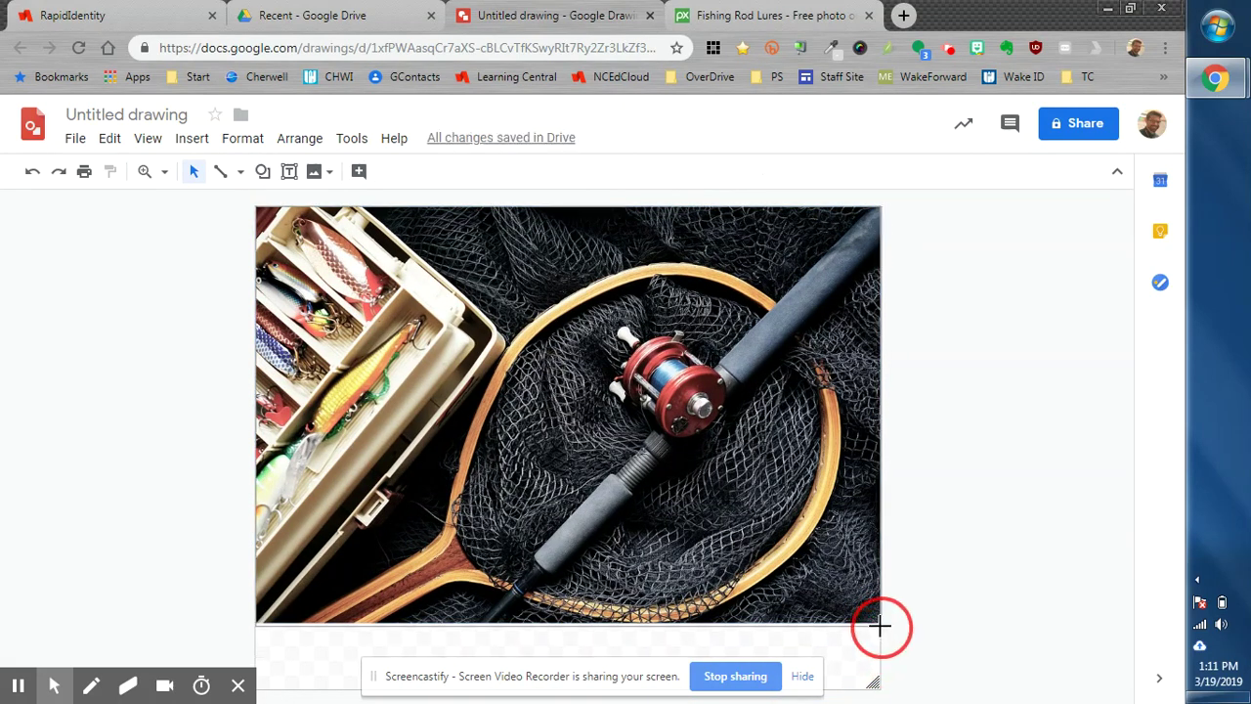
pyautogui.moveTo(877, 621); pyautogui.dragTo(879, 620)
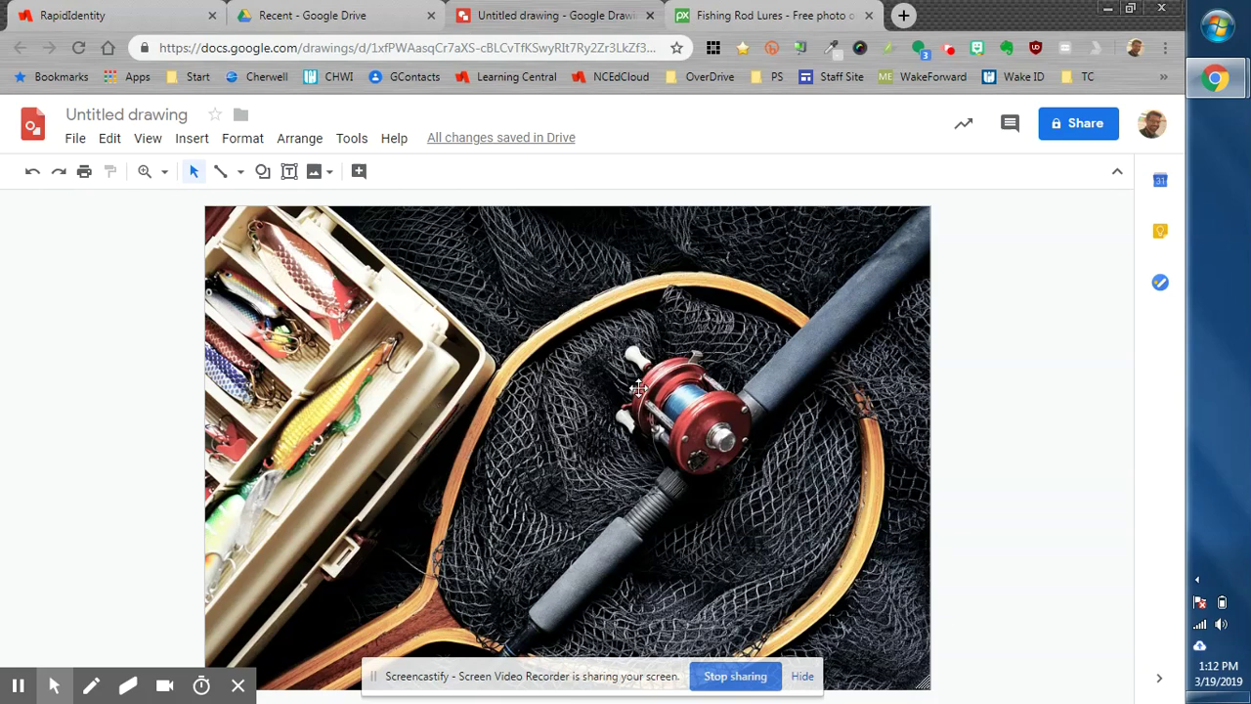
# - Fade the background photo by raising its transparency adjustment to slightly more than half
pyautogui.click(595, 377)
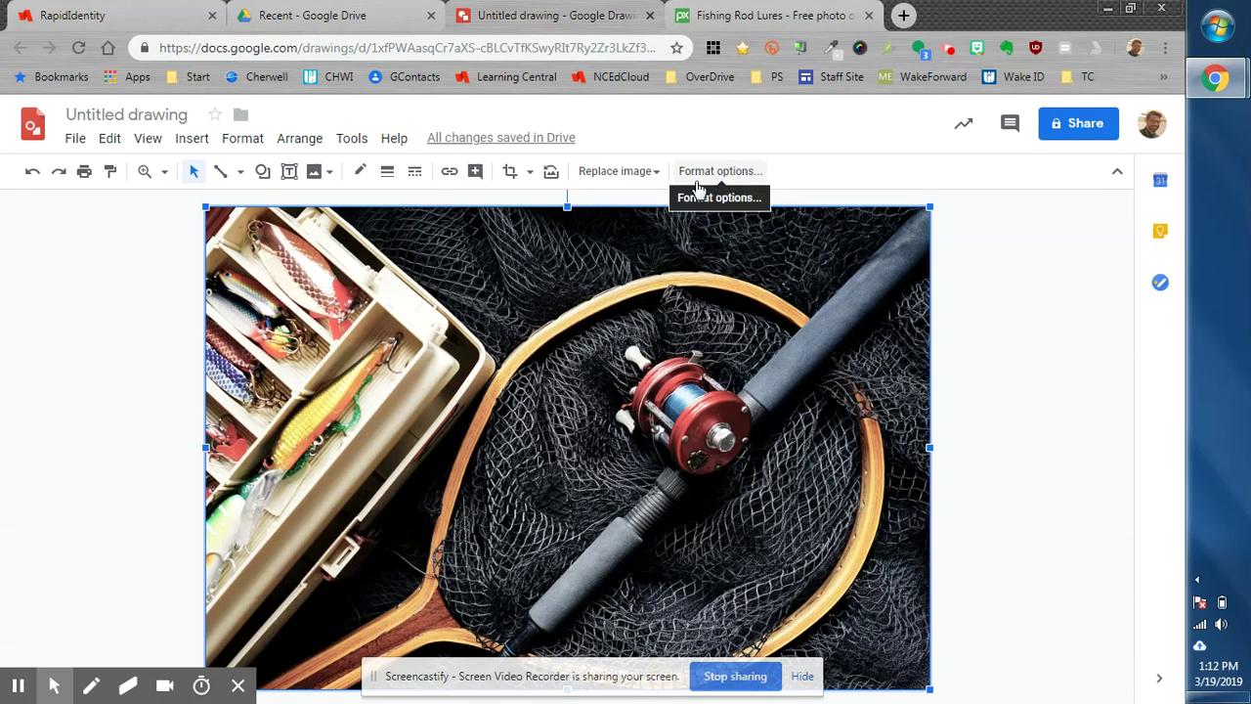
pyautogui.click(1020, 374)
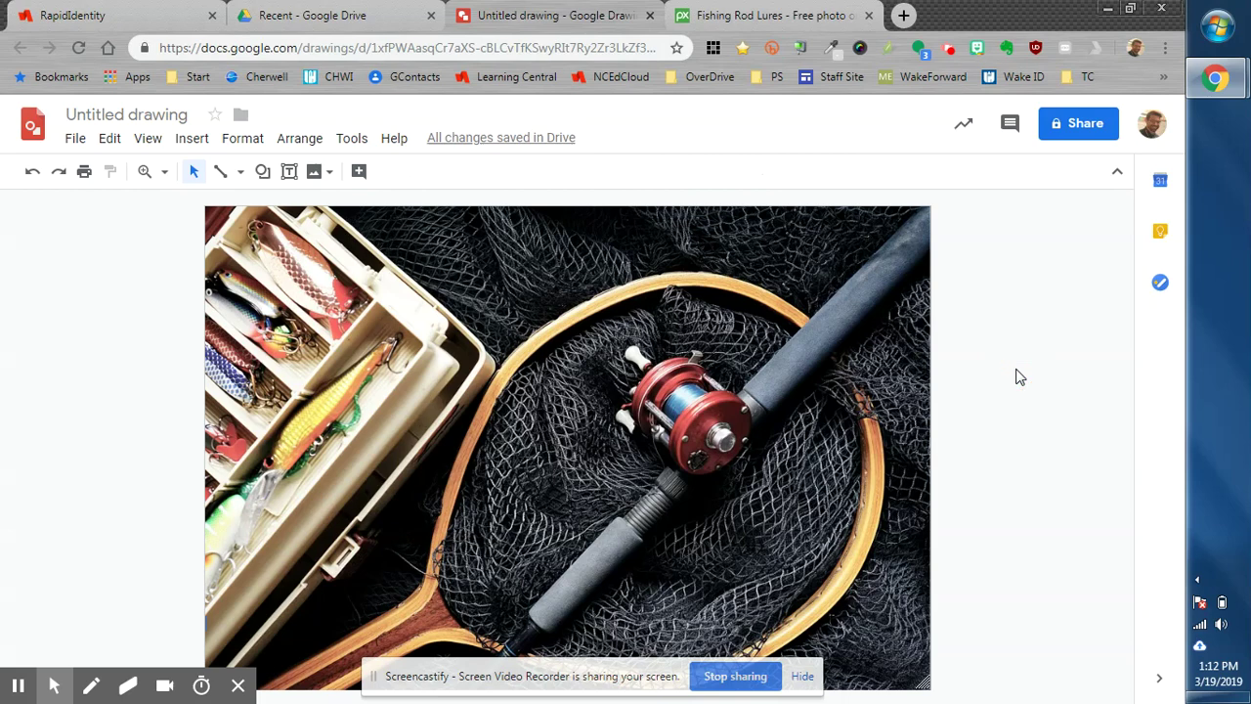
pyautogui.click(552, 404)
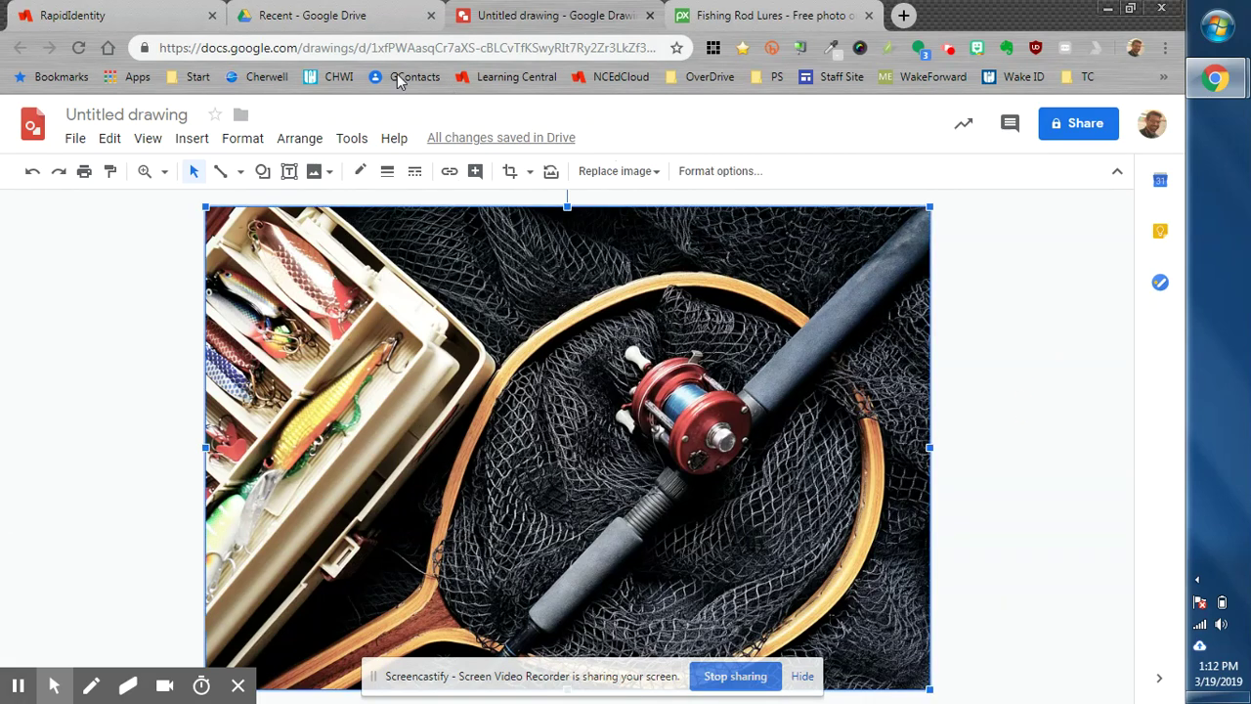
pyautogui.click(719, 173)
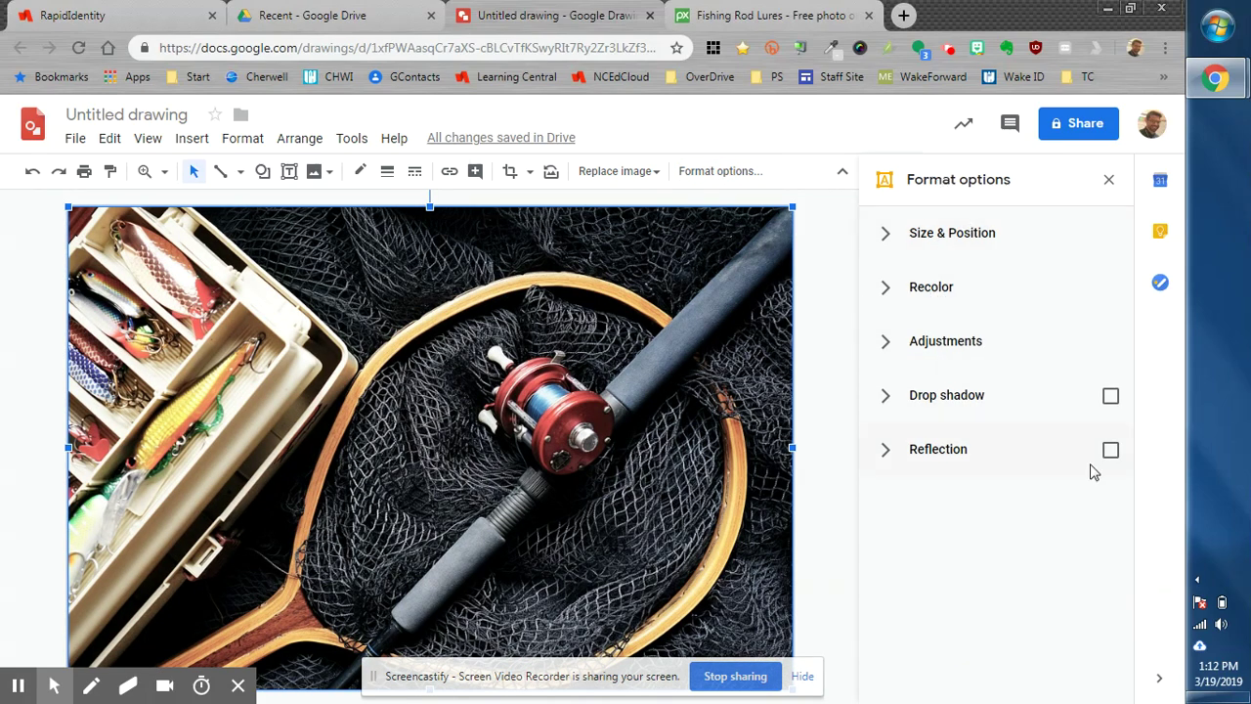
pyautogui.click(887, 350)
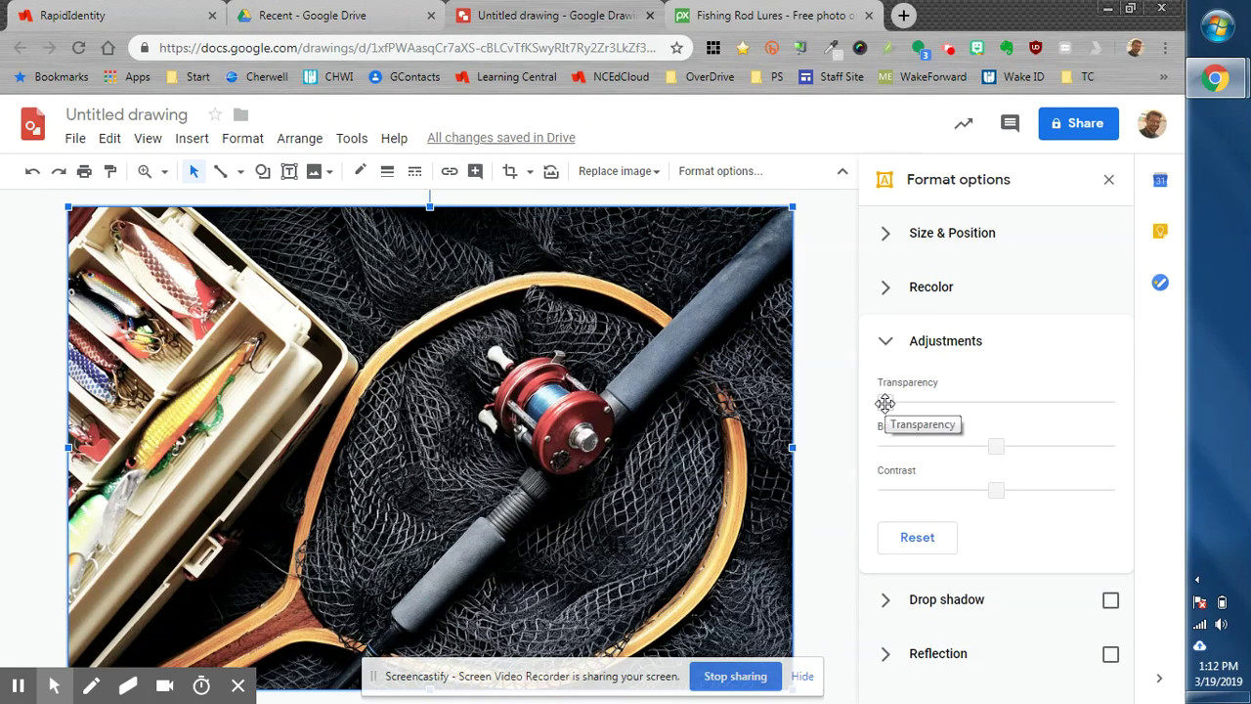
pyautogui.moveTo(885, 403); pyautogui.dragTo(1002, 408)
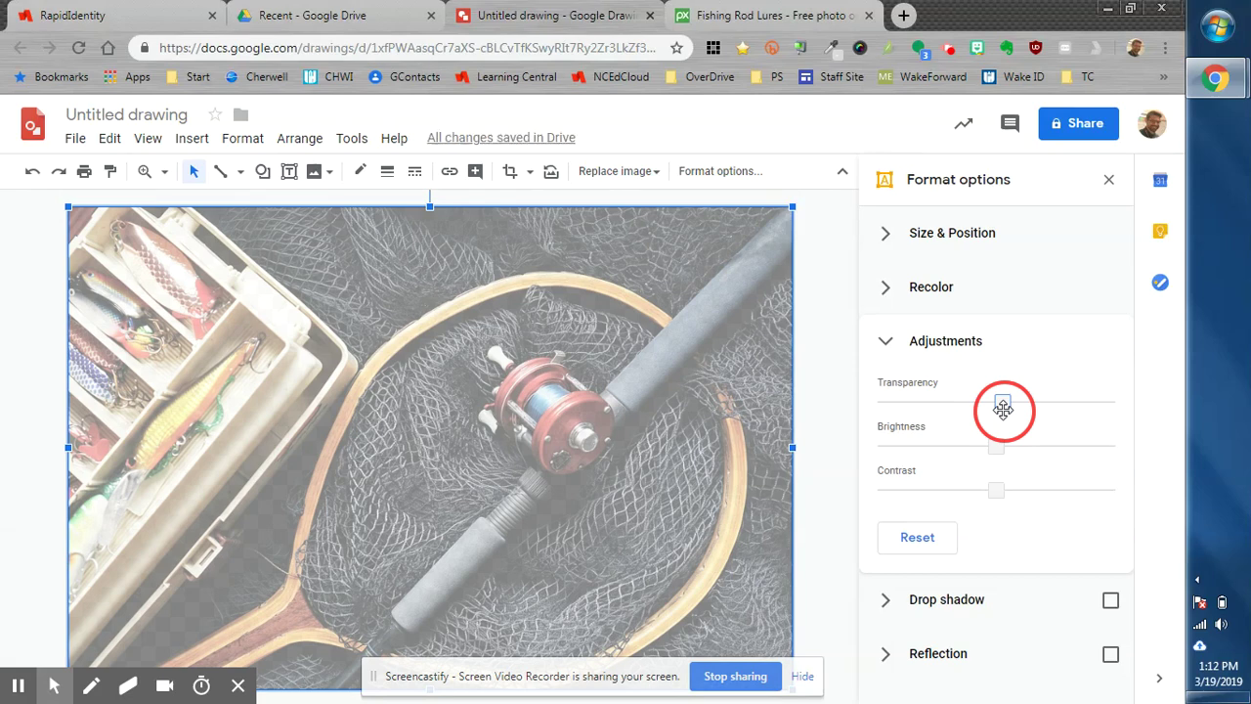
pyautogui.moveTo(1002, 408); pyautogui.dragTo(1015, 409)
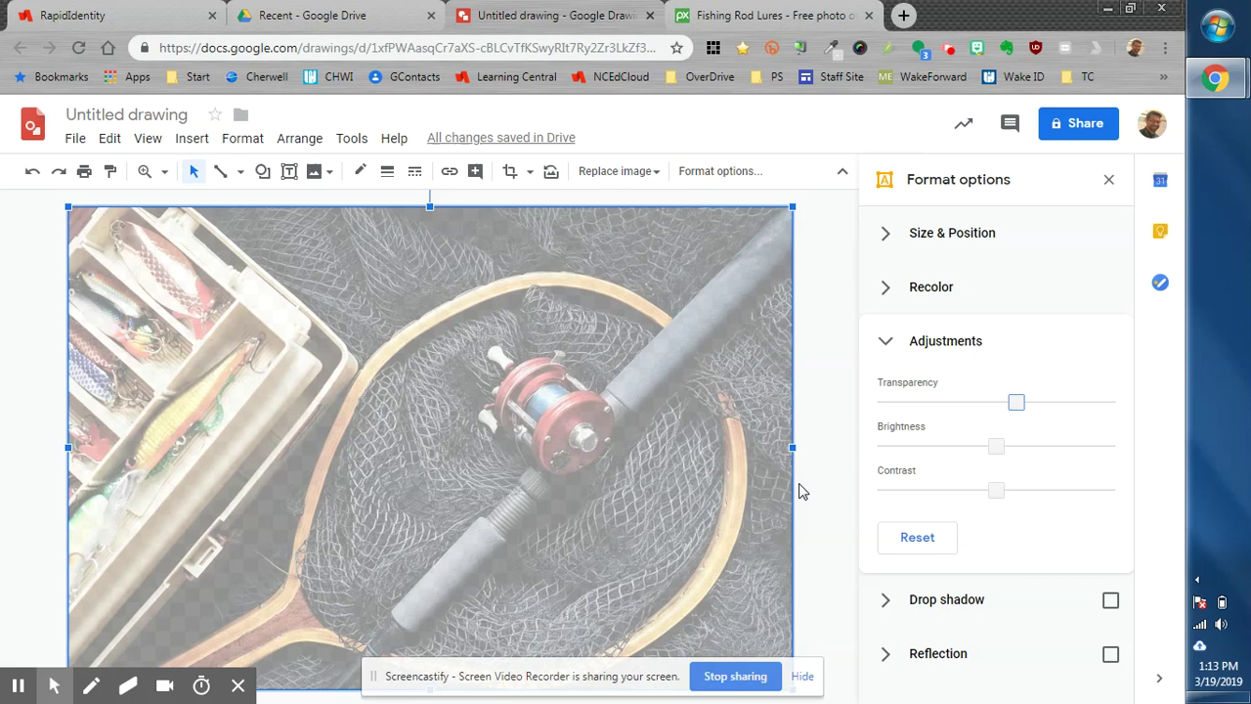
# - Rename the untitled drawing as "Bottom Trawling Inforgaphic"
pyautogui.click(151, 114)
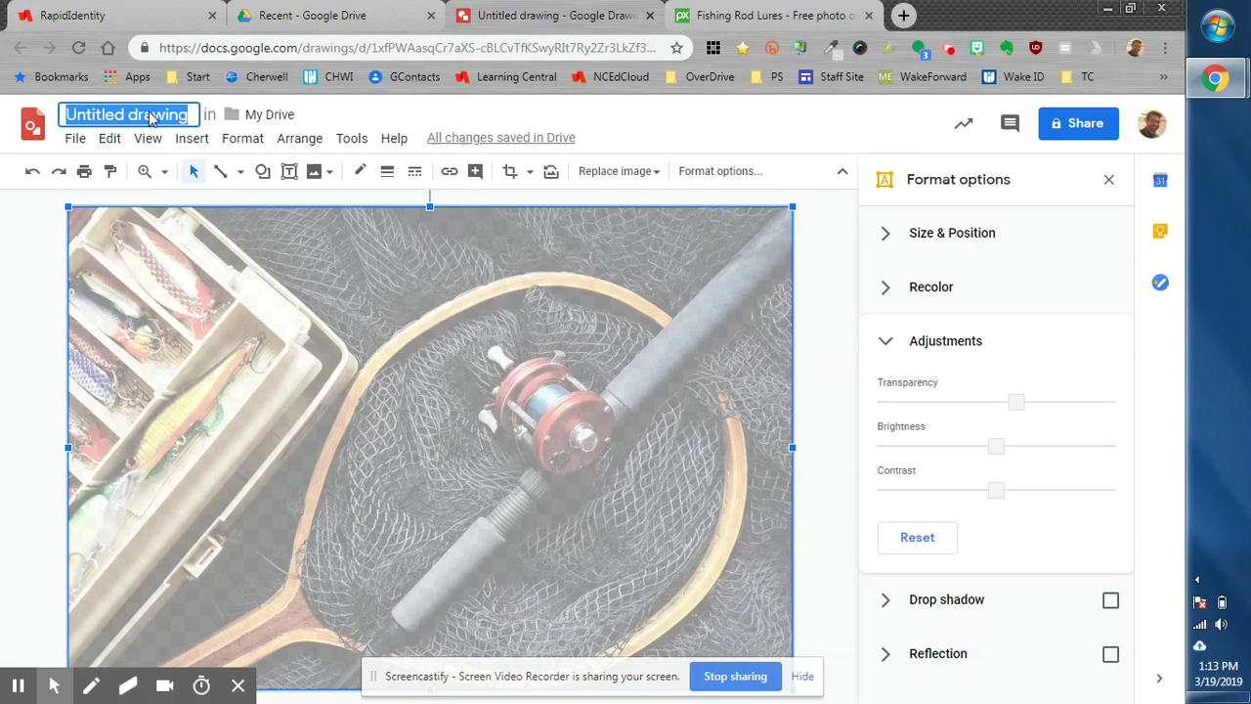
pyautogui.write('Bottom ')
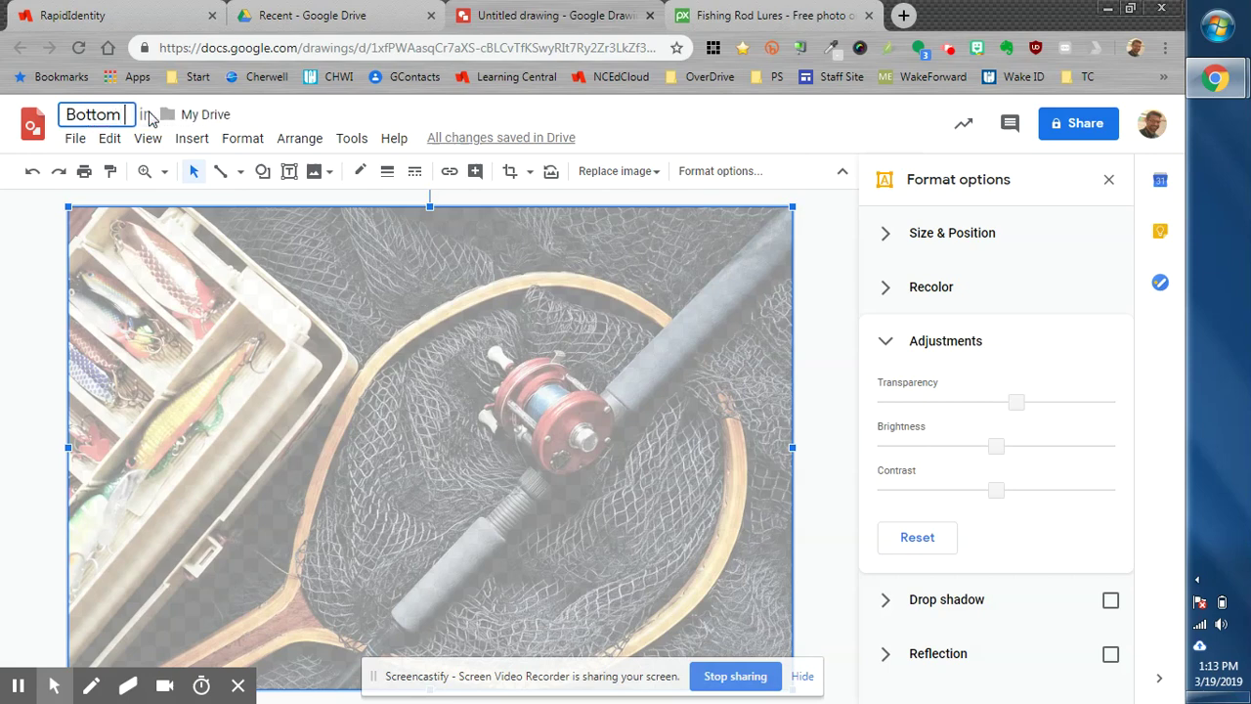
pyautogui.write('Trawl')
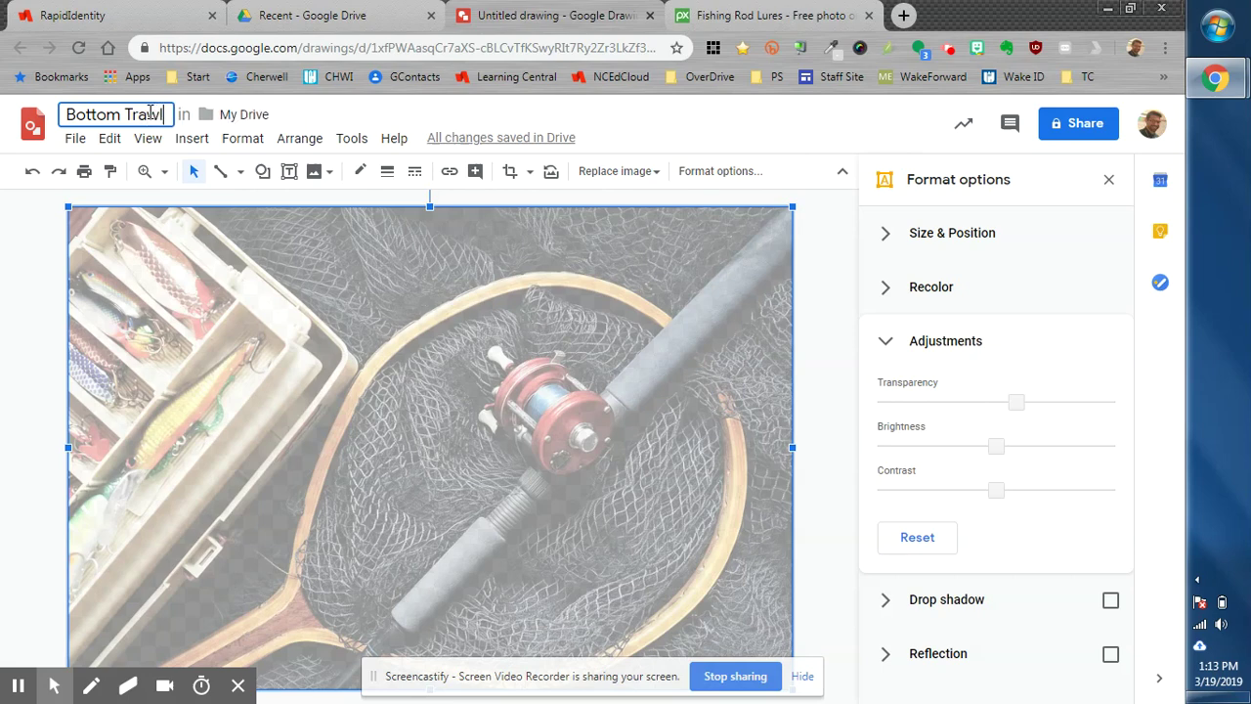
pyautogui.write('ing Info')
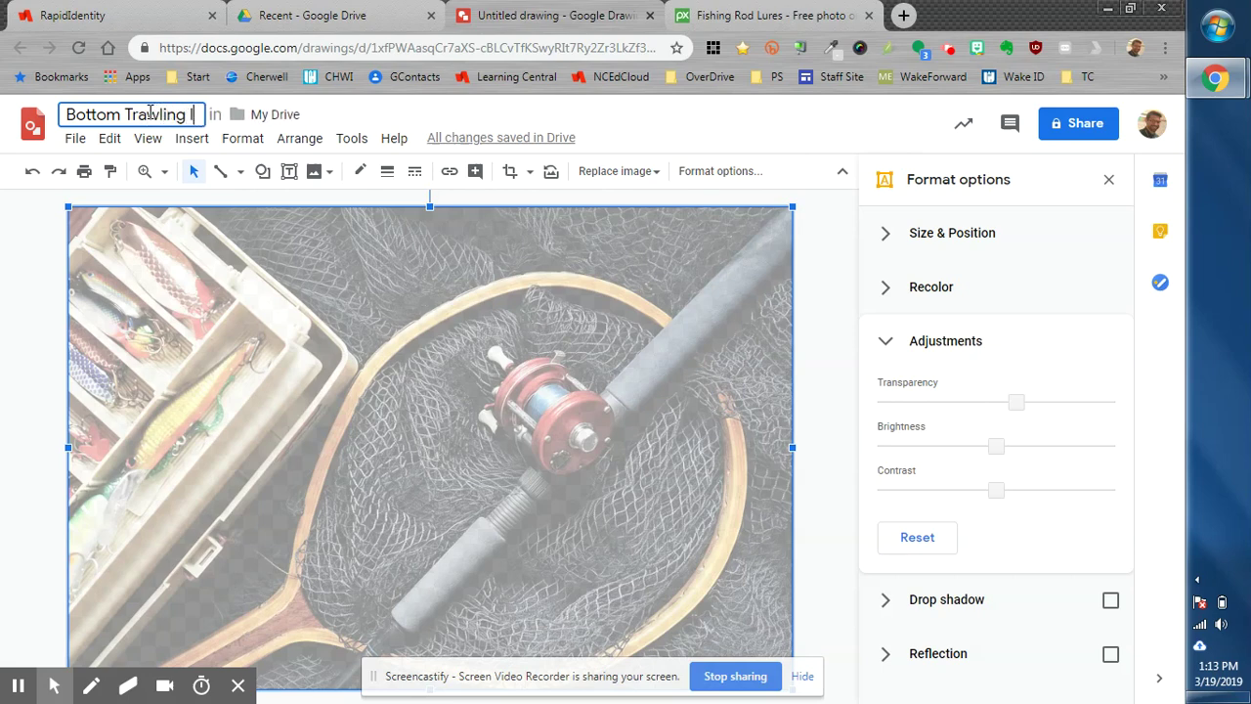
pyautogui.press('BackSpace')
pyautogui.write('forgaphic')
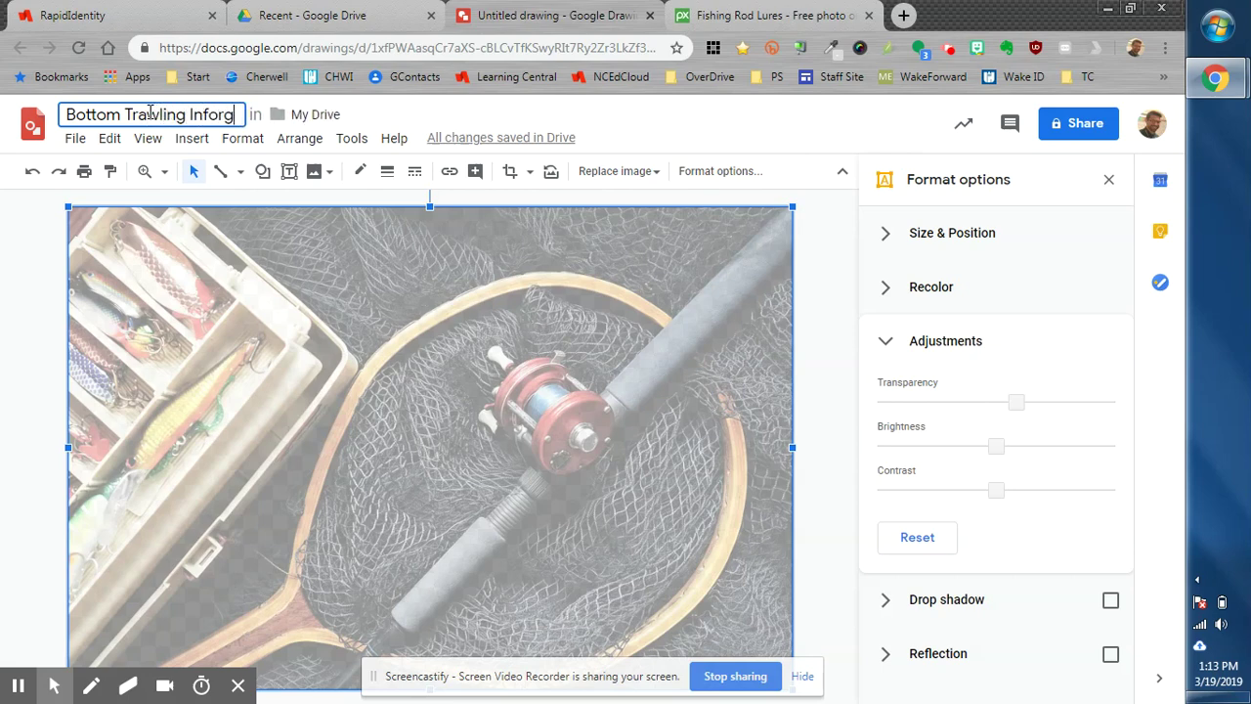
pyautogui.press('Return')
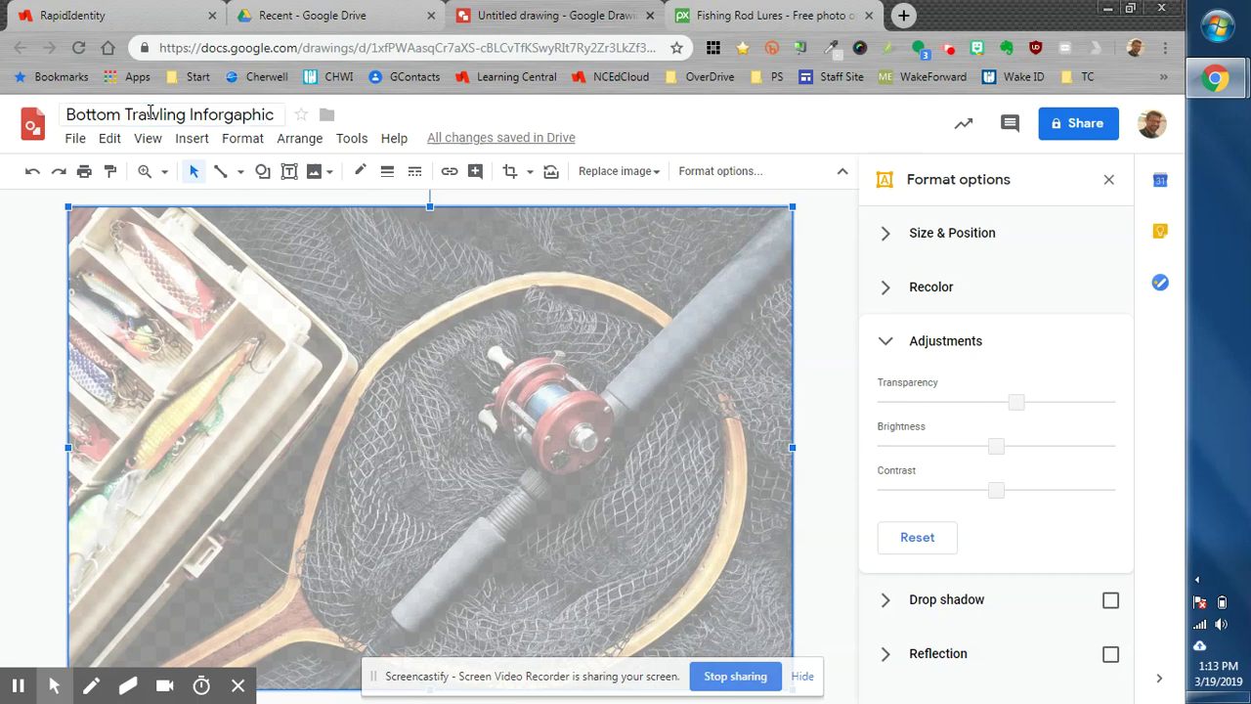
# - Switch to Google Drive and select the renamed drawing in the recent files
pyautogui.click(329, 16)
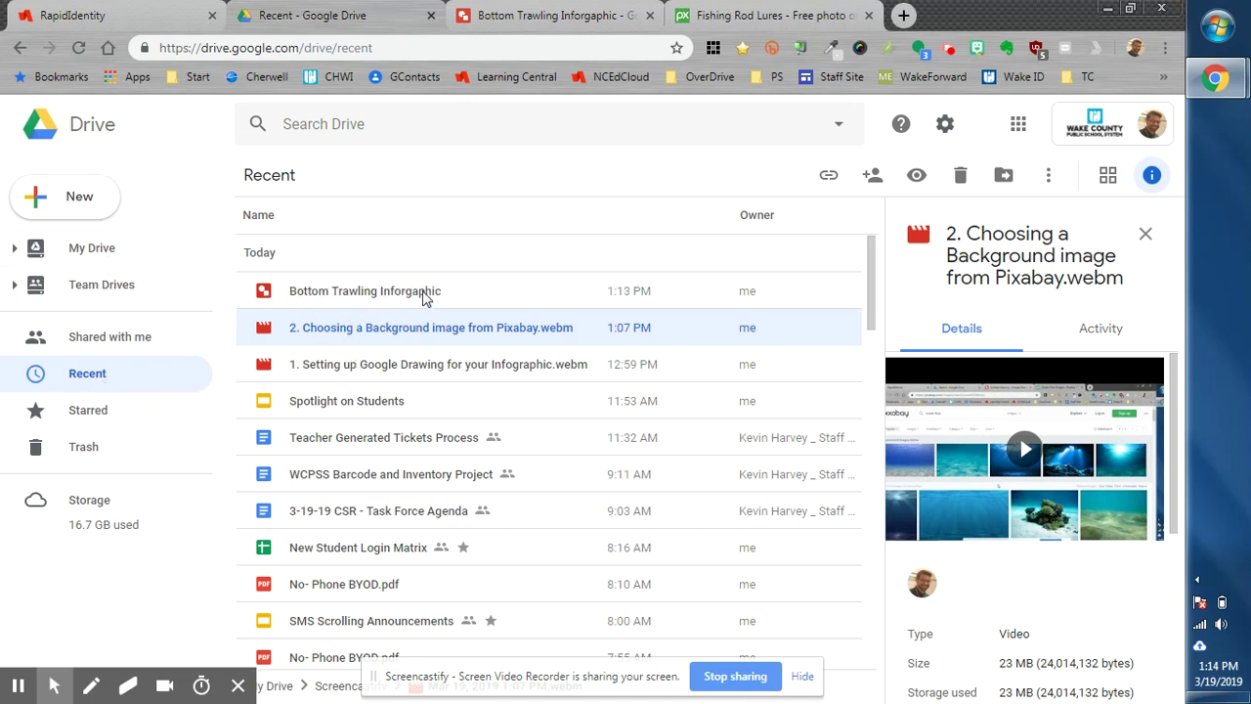
pyautogui.click(371, 299)
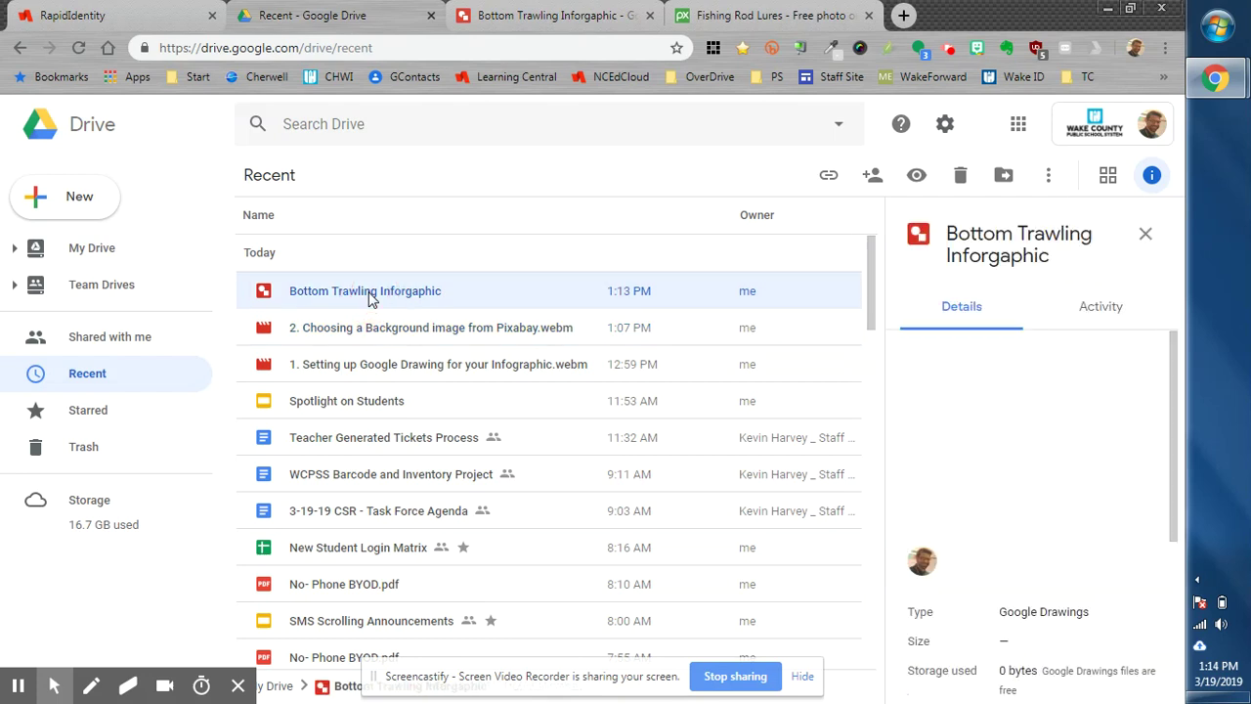